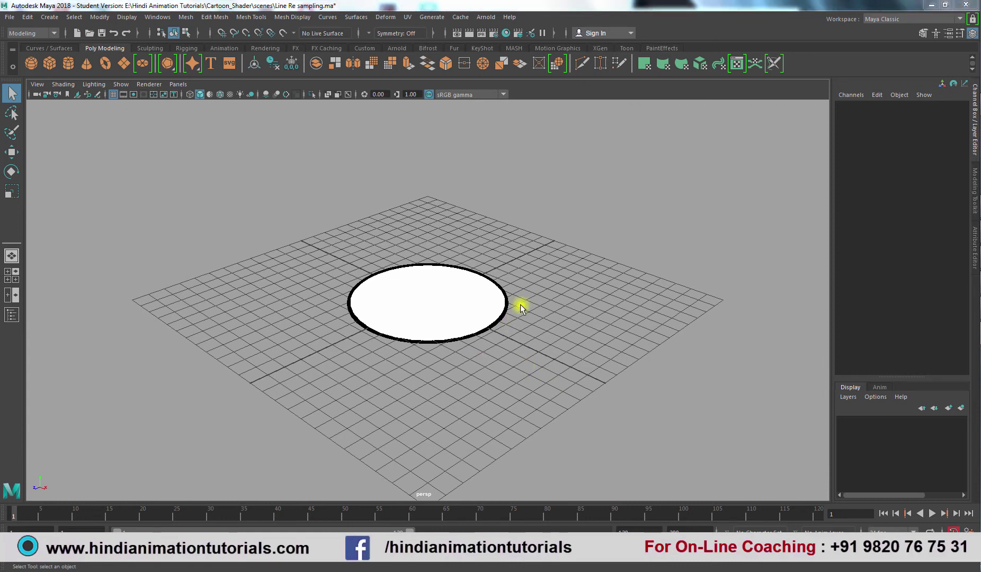
Select the toon outline around the disc and open its Screenspace Width Control attributes.
drag(520, 296, 513, 346)
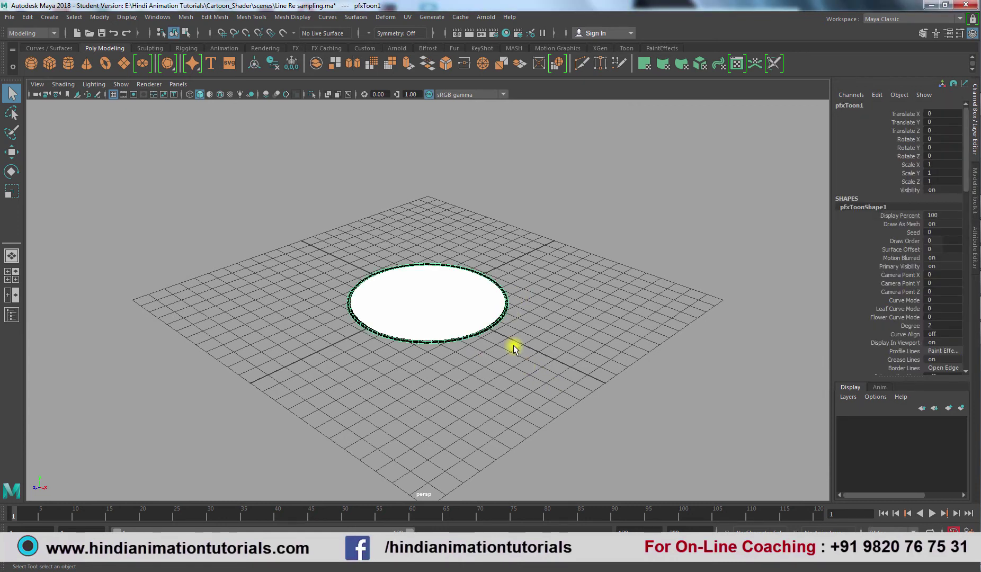
scroll(514, 346, up, 5)
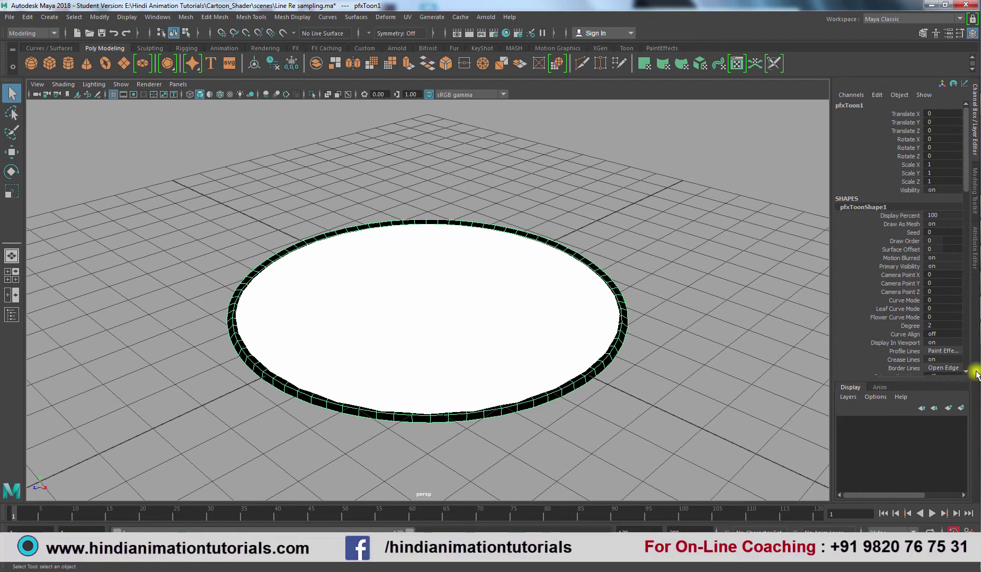
click(974, 258)
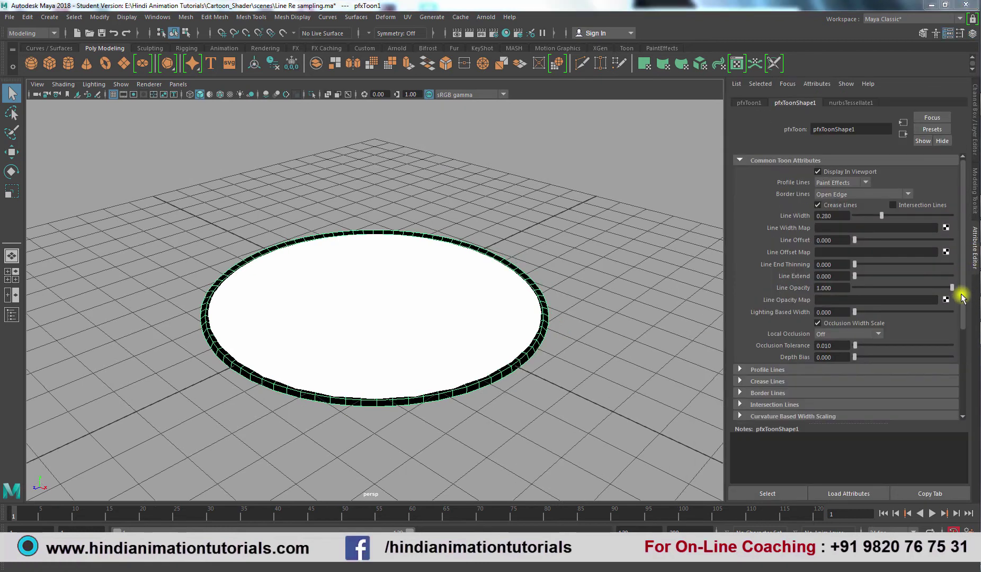
drag(959, 292, 959, 394)
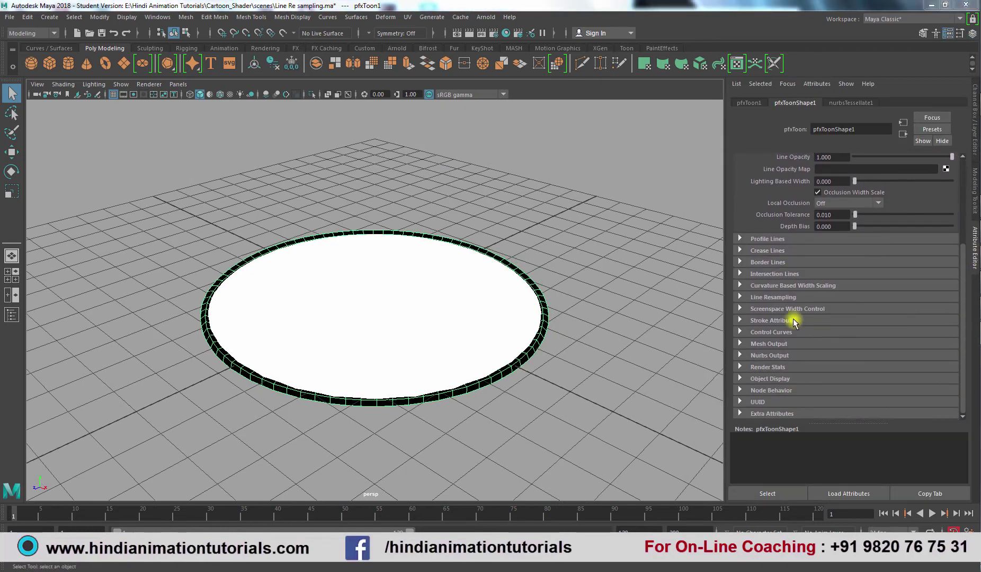
click(765, 309)
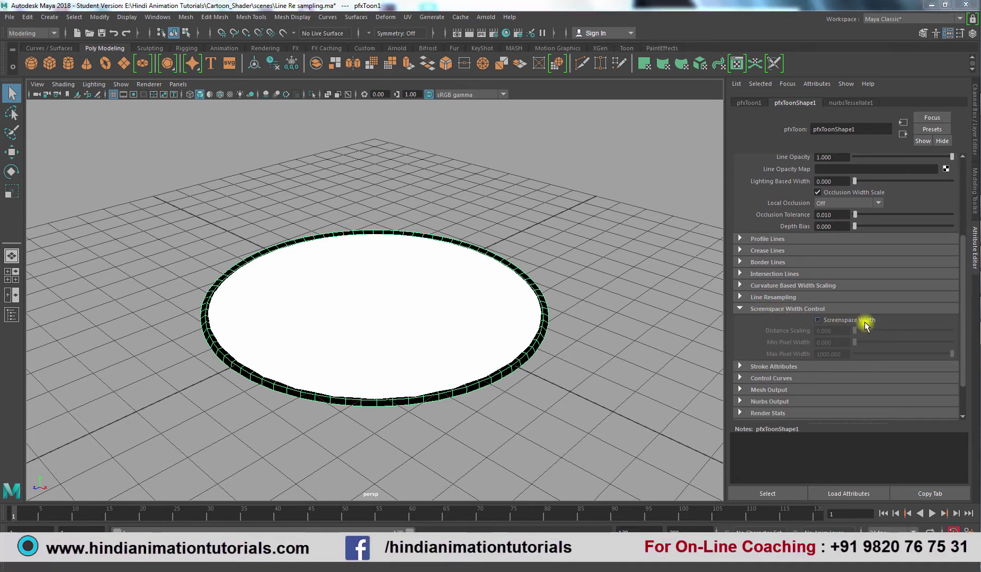
Hide the grid in the perspective viewport.
scroll(606, 387, down, 8)
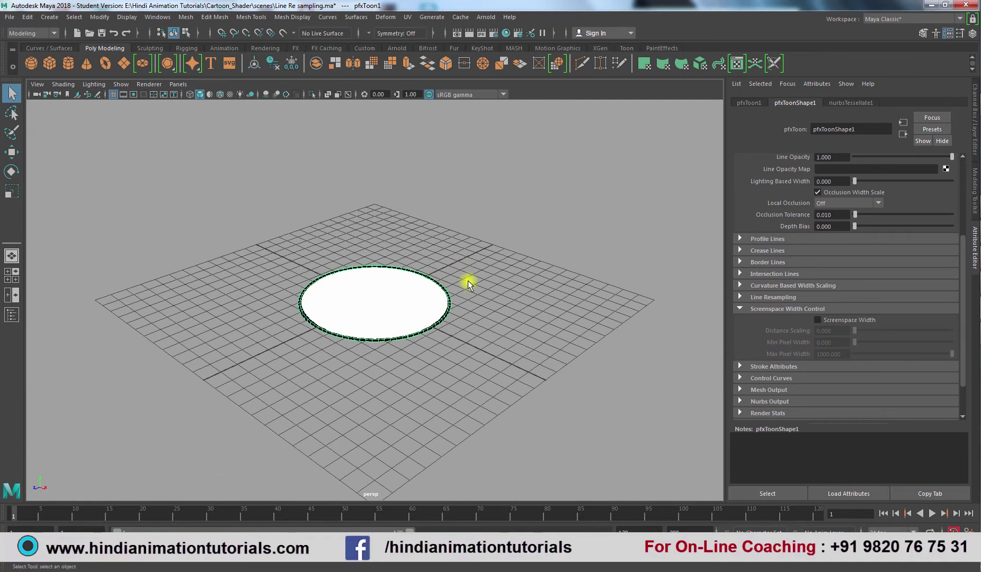
scroll(475, 344, down, 8)
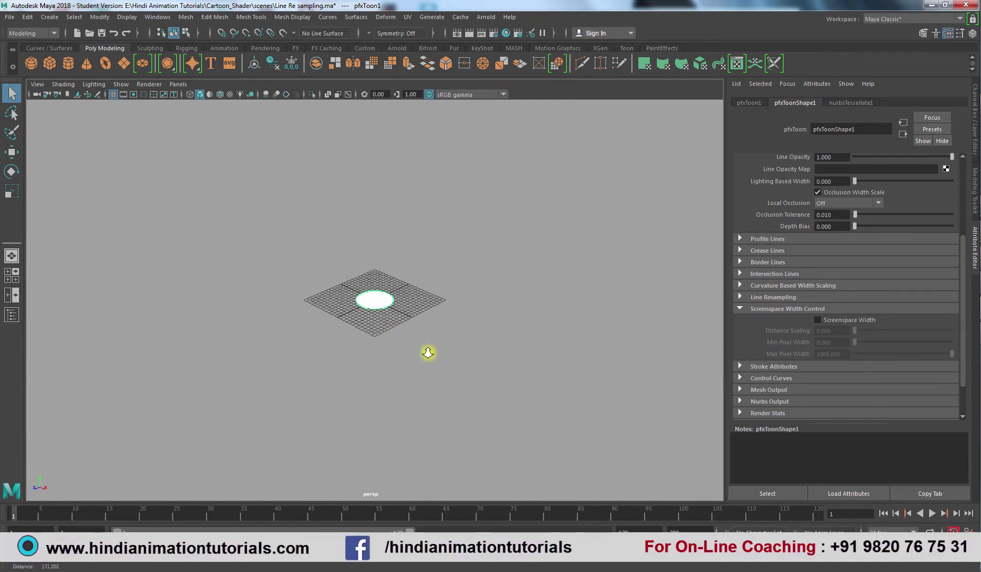
scroll(463, 373, down, 4)
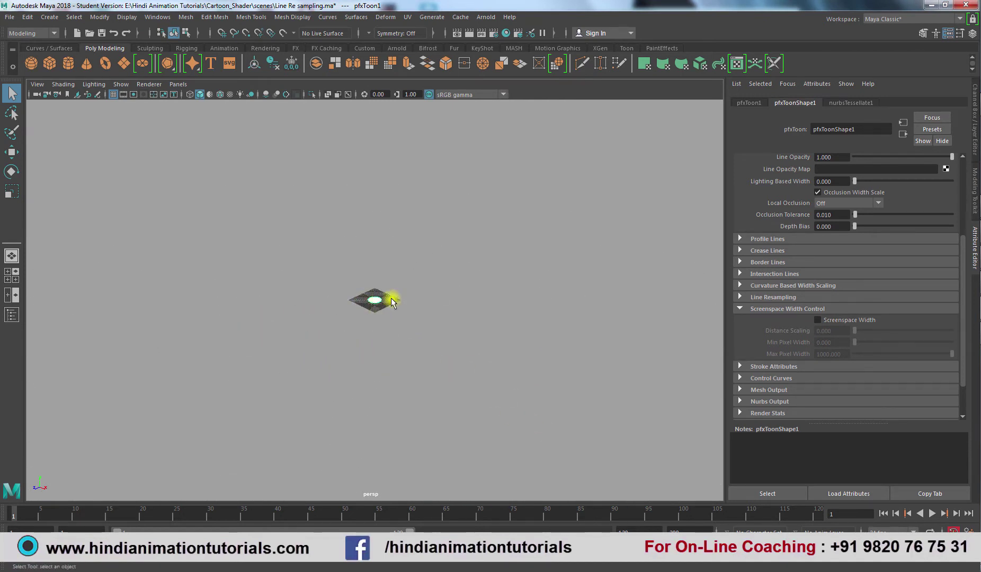
click(121, 84)
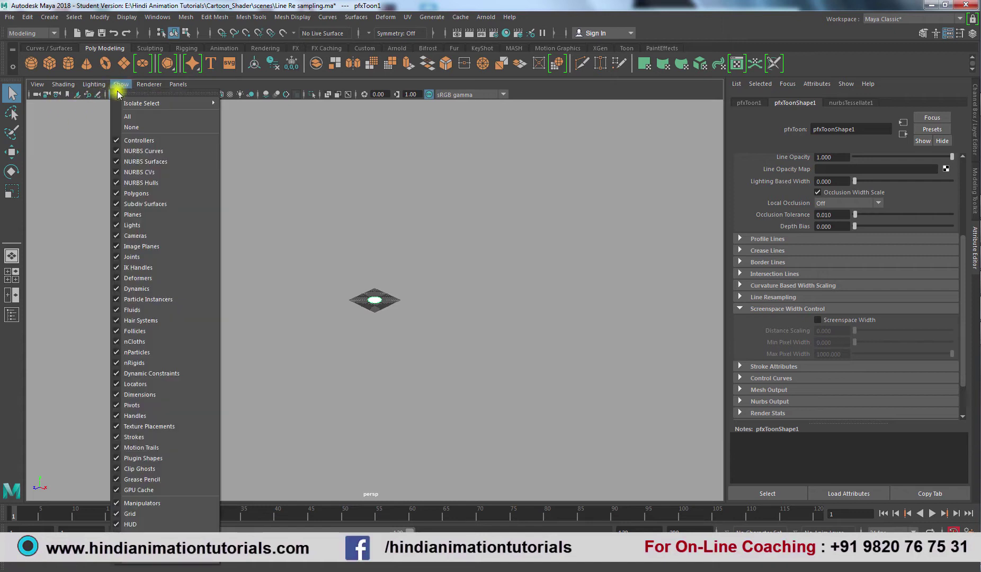
click(127, 514)
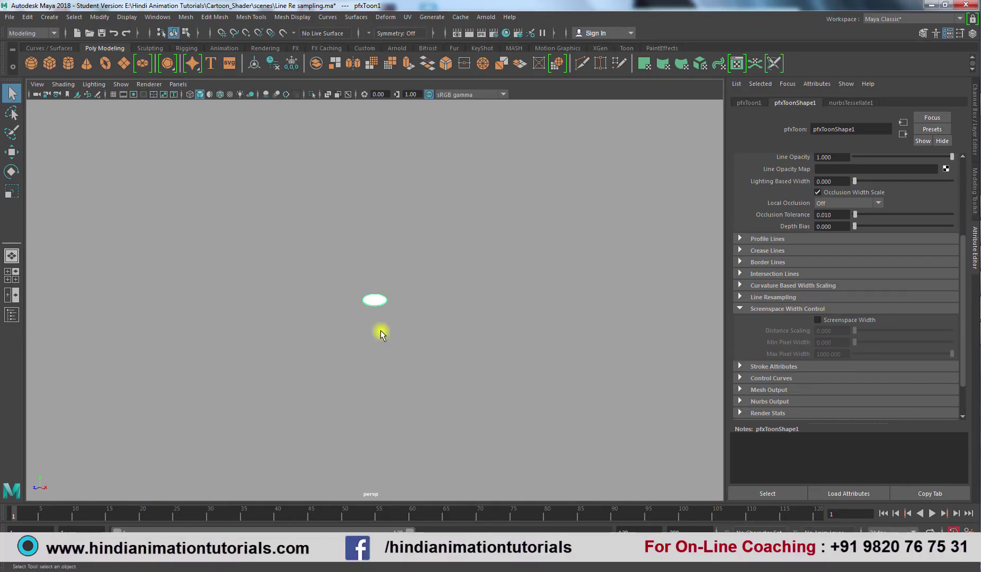
Enable Screenspace Width for the selected toon outline.
scroll(461, 397, up, 8)
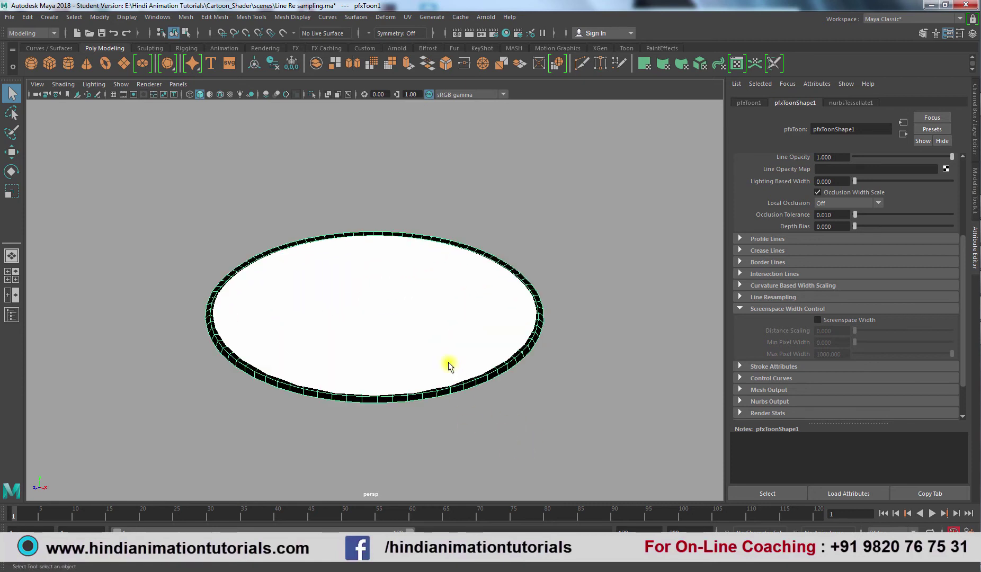
scroll(461, 382, up, 3)
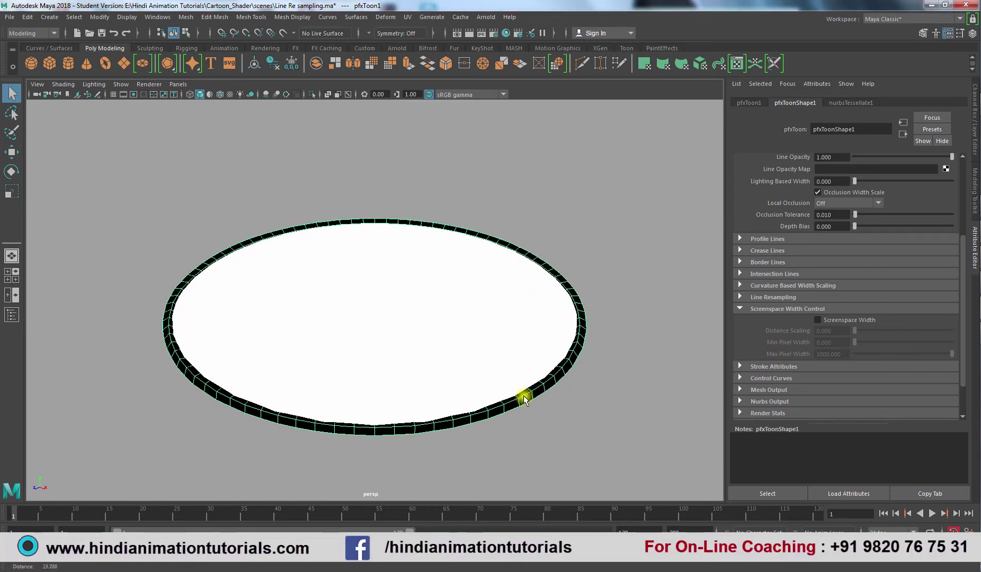
click(816, 319)
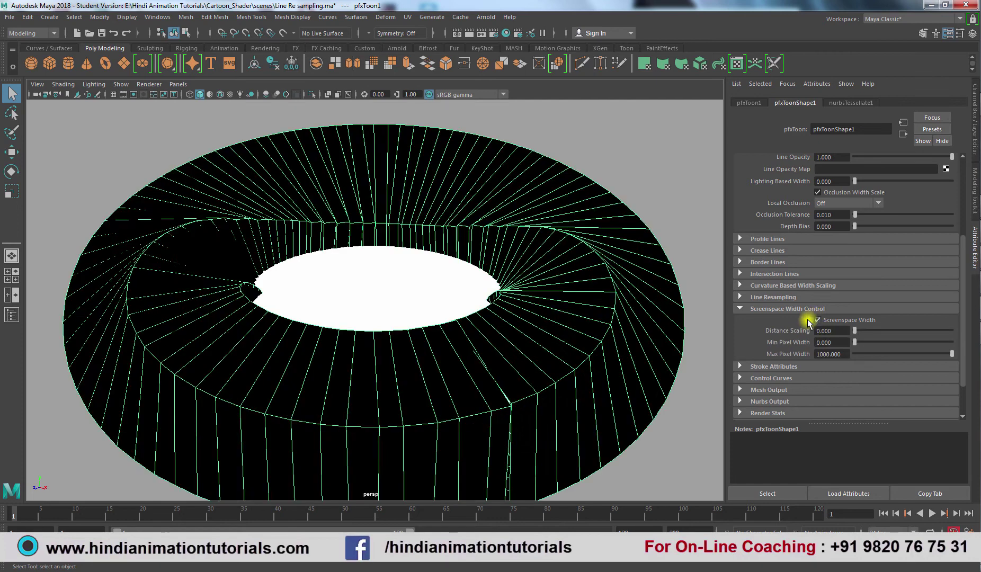
Examine the outline's thickness from near and far with Screenspace Width enabled and no distance scaling.
alt+drag(529, 366, 390, 384)
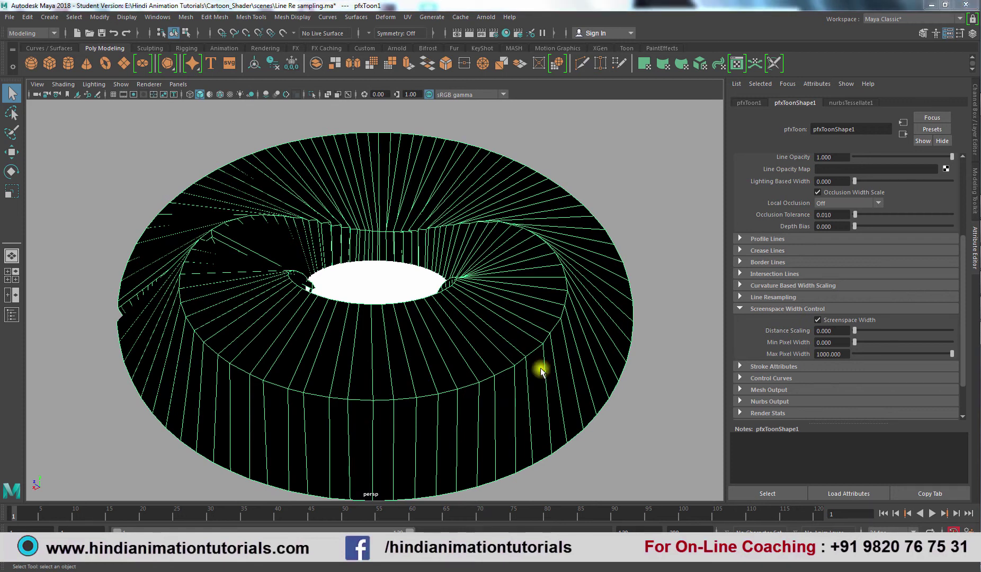
alt+middle_drag(540, 369, 526, 336)
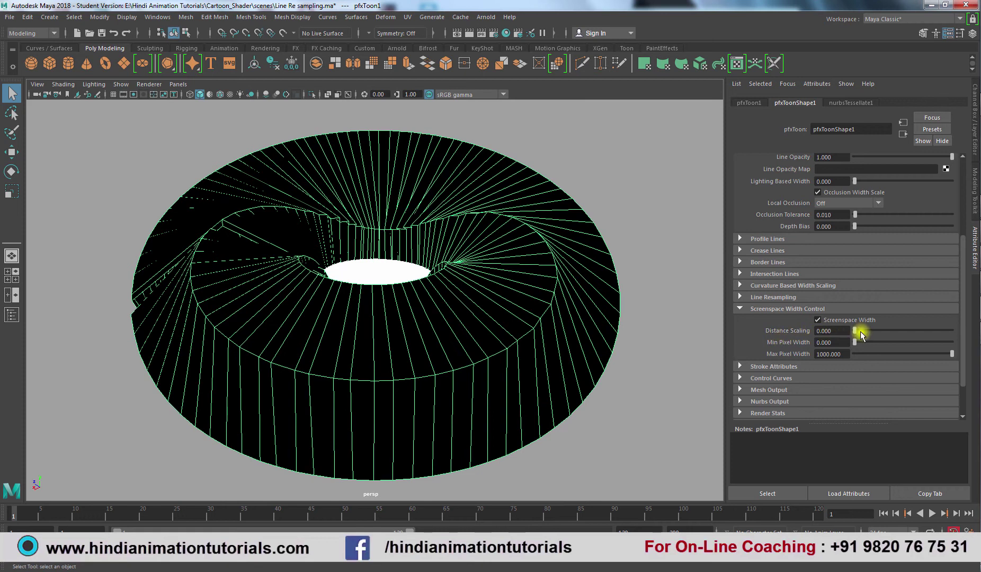
click(829, 330)
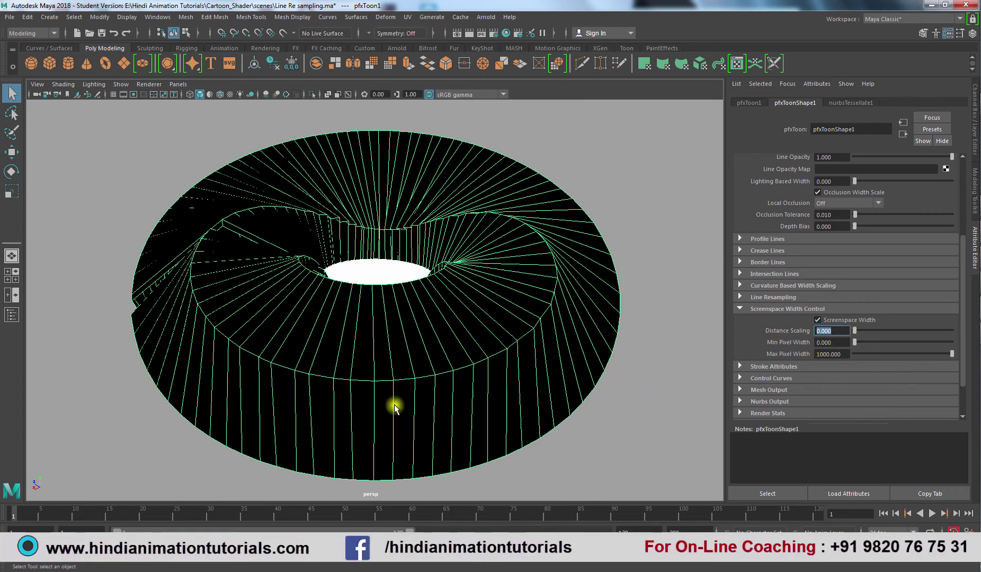
alt+right_drag(569, 435, 247, 227)
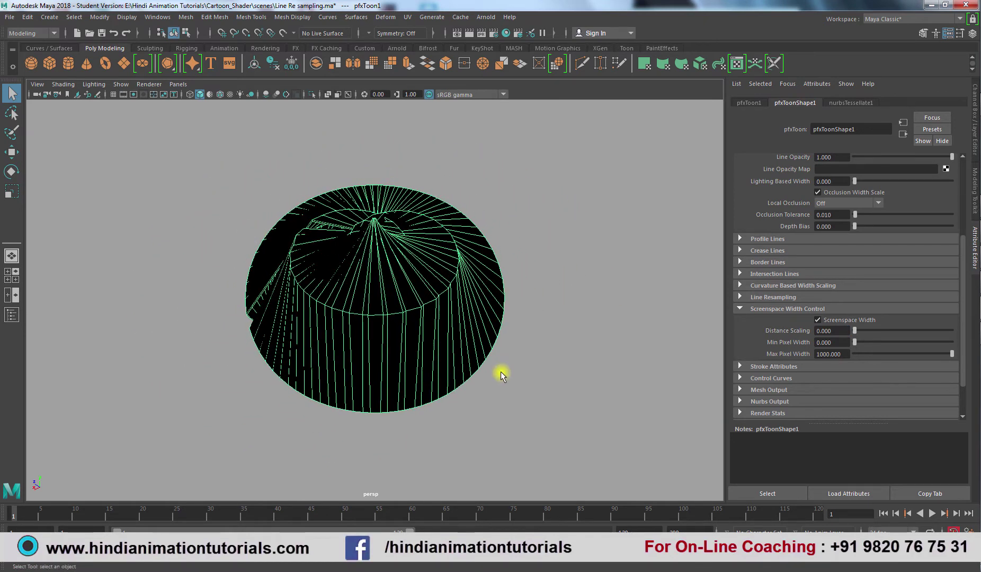
alt+right_drag(502, 375, 355, 269)
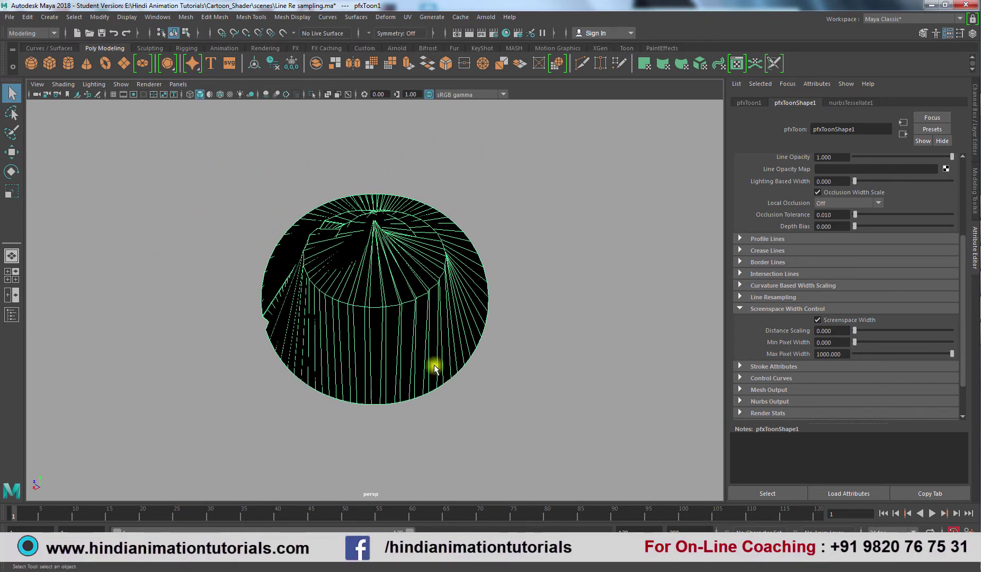
alt+right_drag(415, 304, 584, 429)
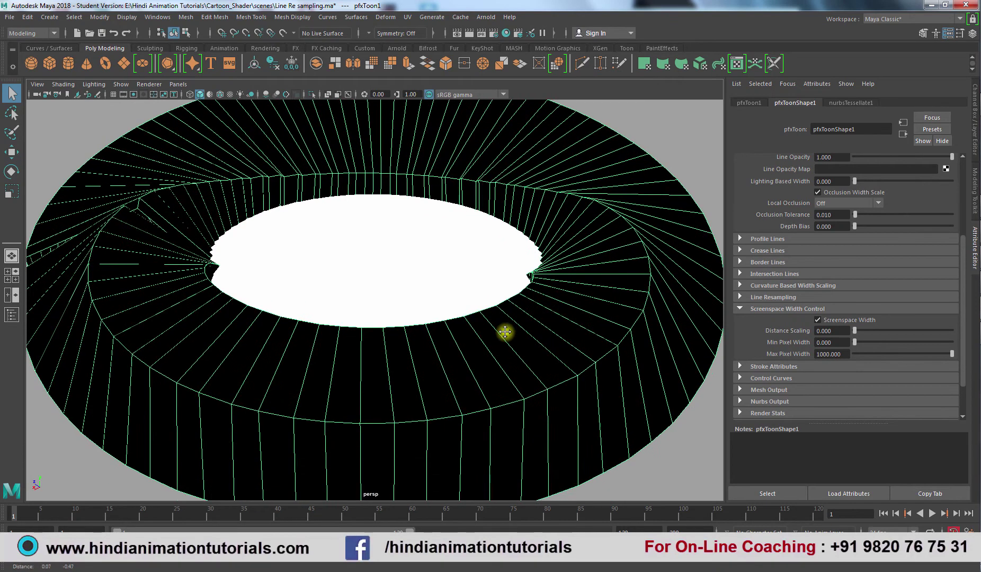
alt+right_drag(505, 363, 452, 335)
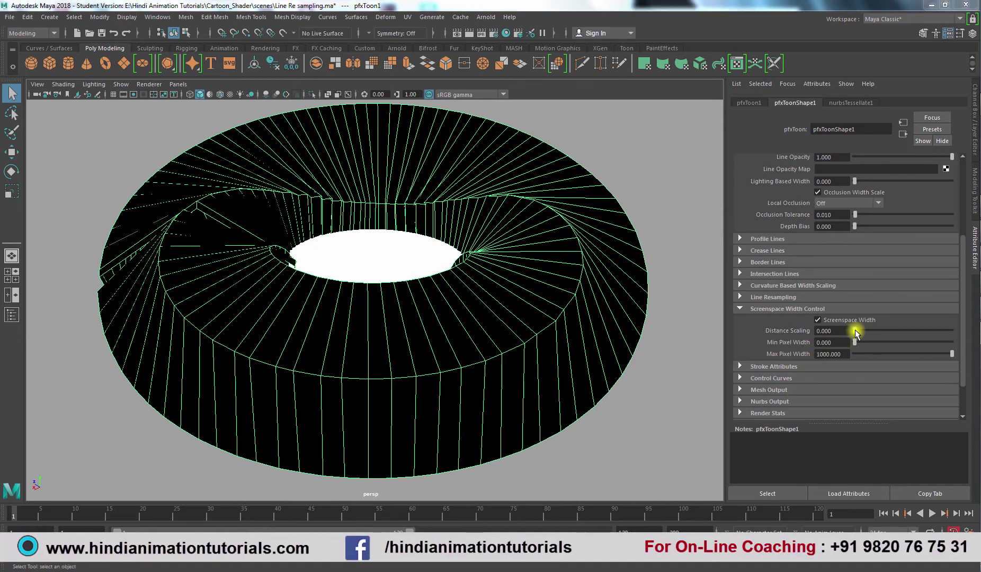
Try Distance Scaling at 1.000 and back at 0.000, with Min Pixel Width raised to 4.560.
drag(856, 332, 976, 346)
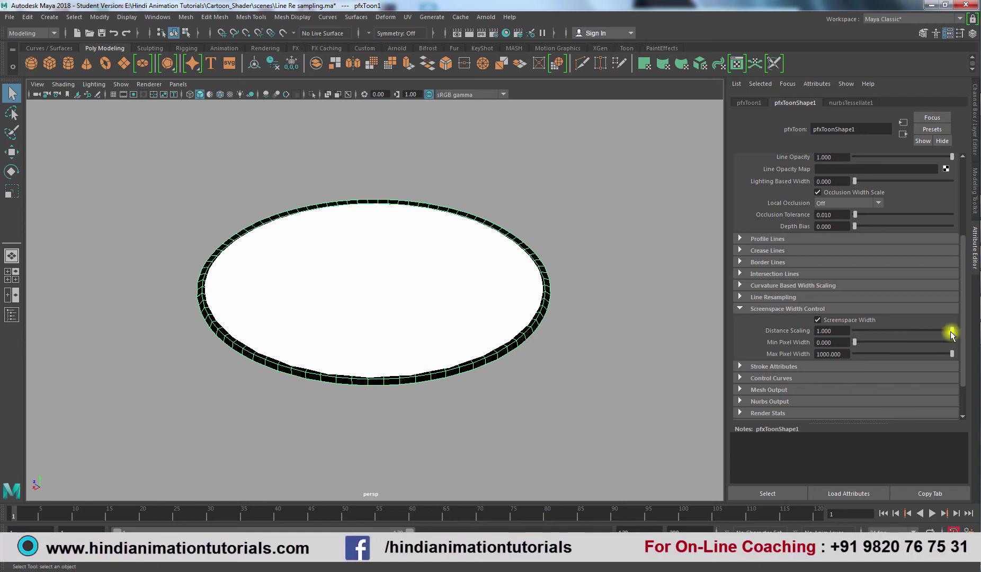
drag(950, 333, 813, 329)
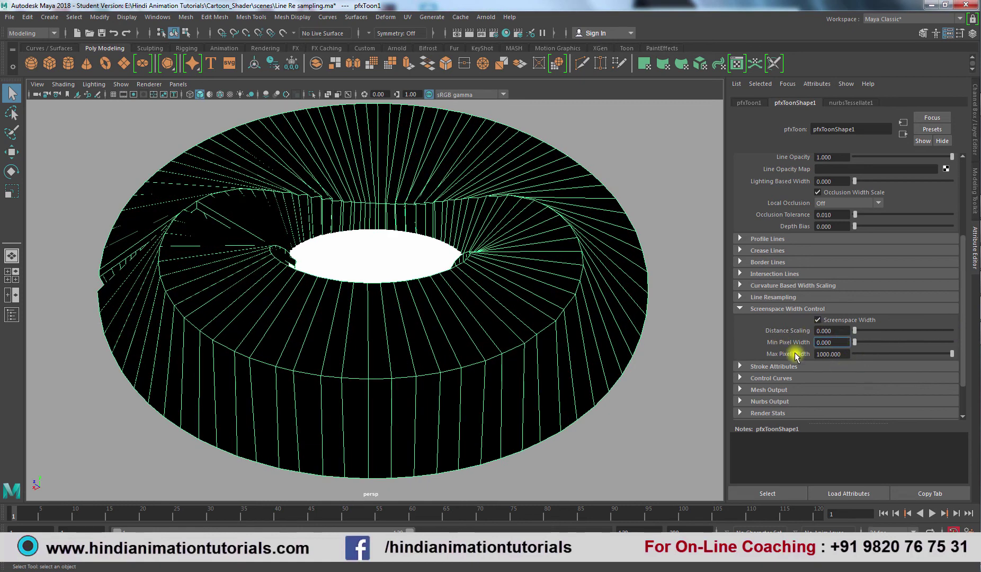
click(815, 342)
drag(901, 346, 897, 348)
Examine how the raised minimum pixel width affects the disc's outline at close and distant zoom levels.
scroll(572, 399, up, 2)
scroll(572, 399, up, 4)
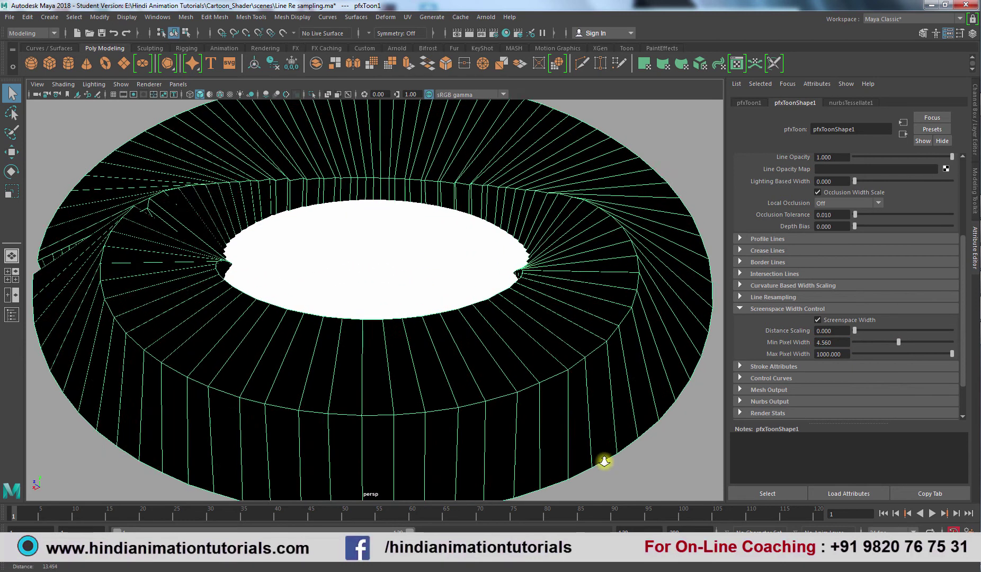
scroll(501, 373, up, 2)
scroll(503, 377, up, 1)
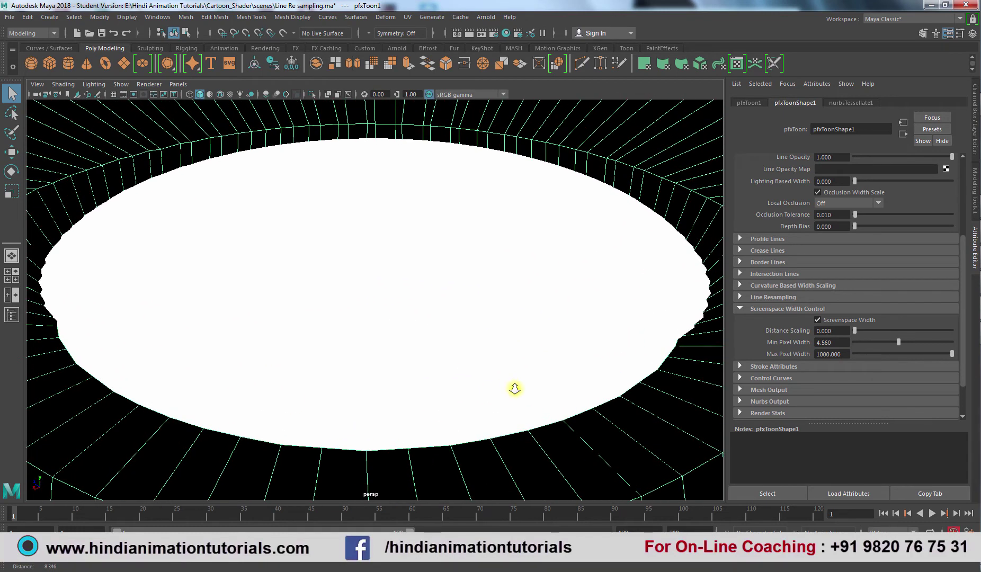
scroll(463, 344, down, 6)
scroll(516, 383, up, 5)
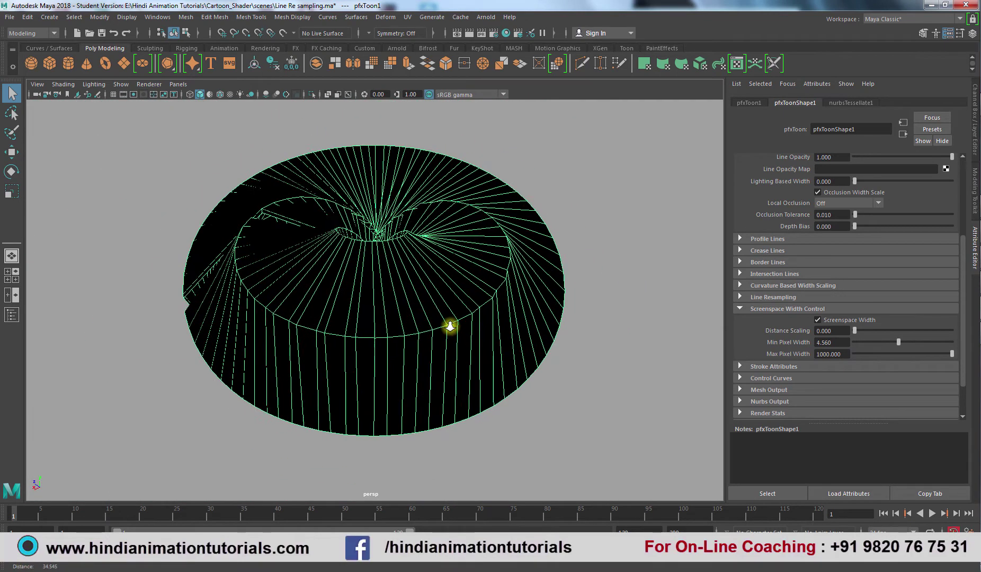
scroll(529, 376, up, 2)
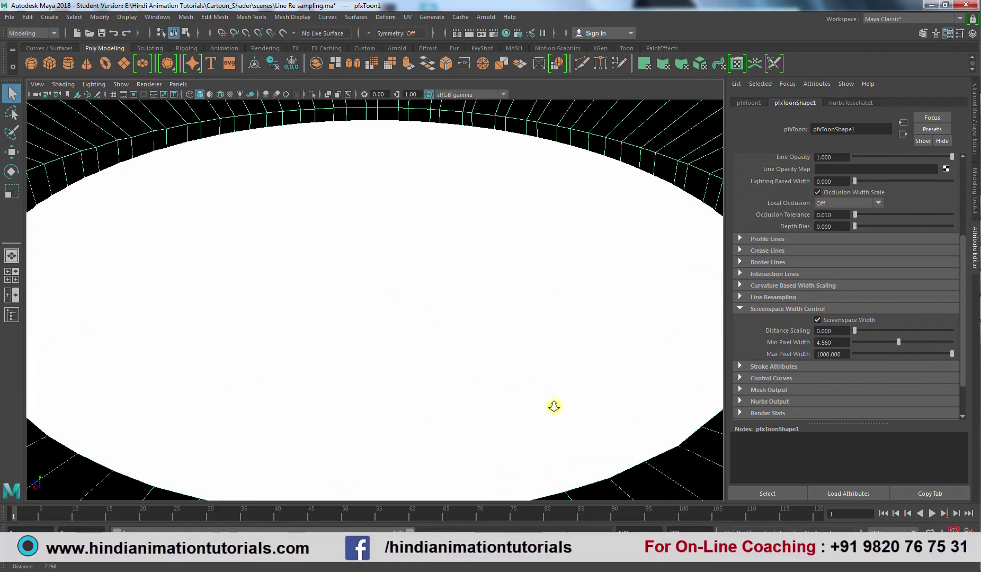
scroll(510, 344, down, 5)
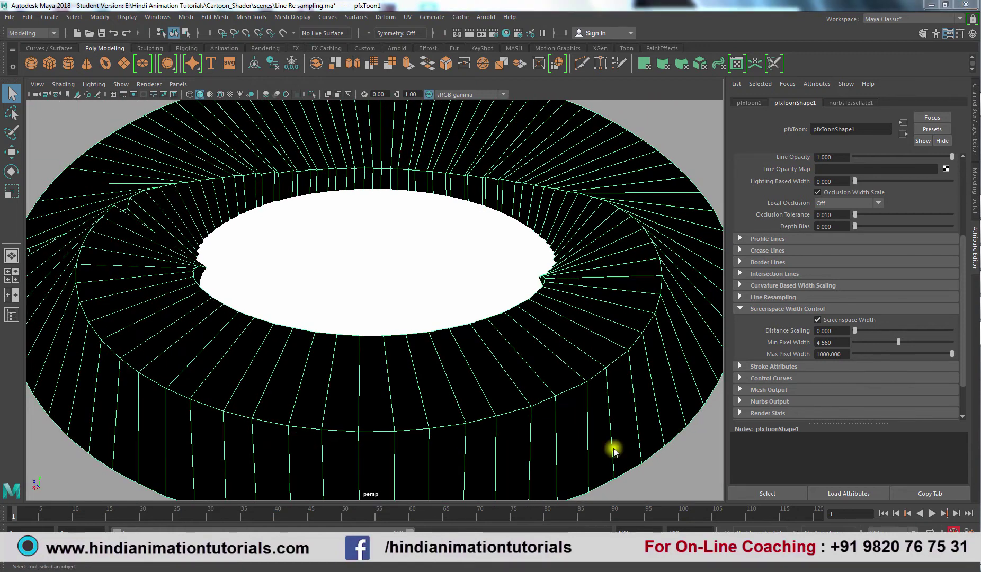
scroll(593, 420, down, 4)
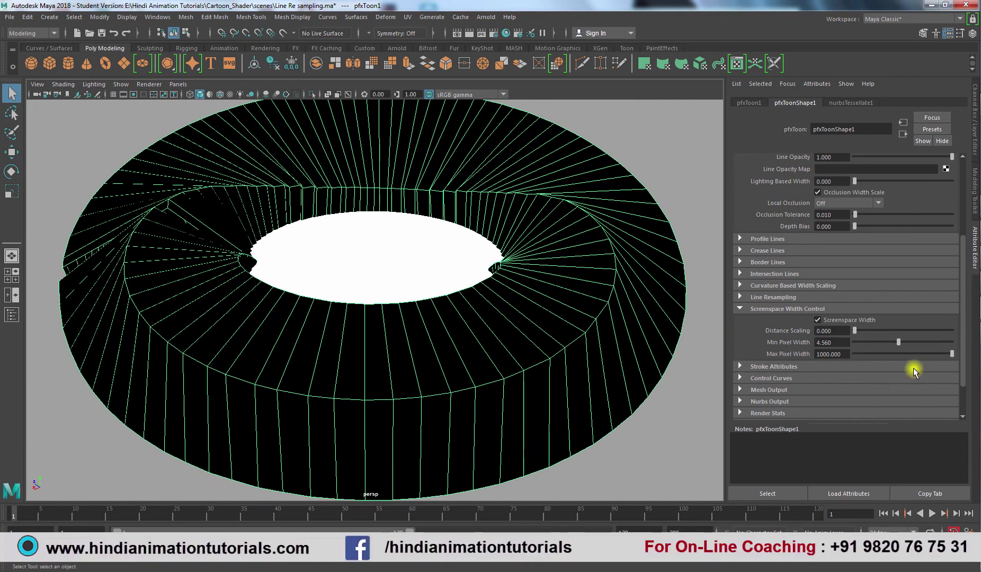
Try a Max Pixel Width of 54.945 and a Min Pixel Width of 2.912 on the outline.
drag(909, 357, 860, 353)
key(ctrl+z)
alt+right_drag(614, 410, 706, 417)
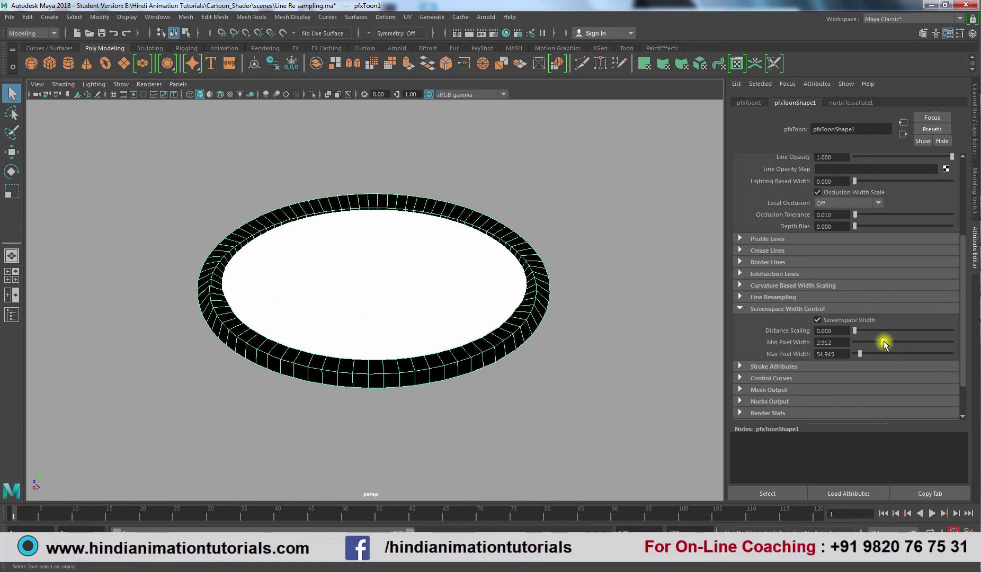
drag(882, 342, 975, 357)
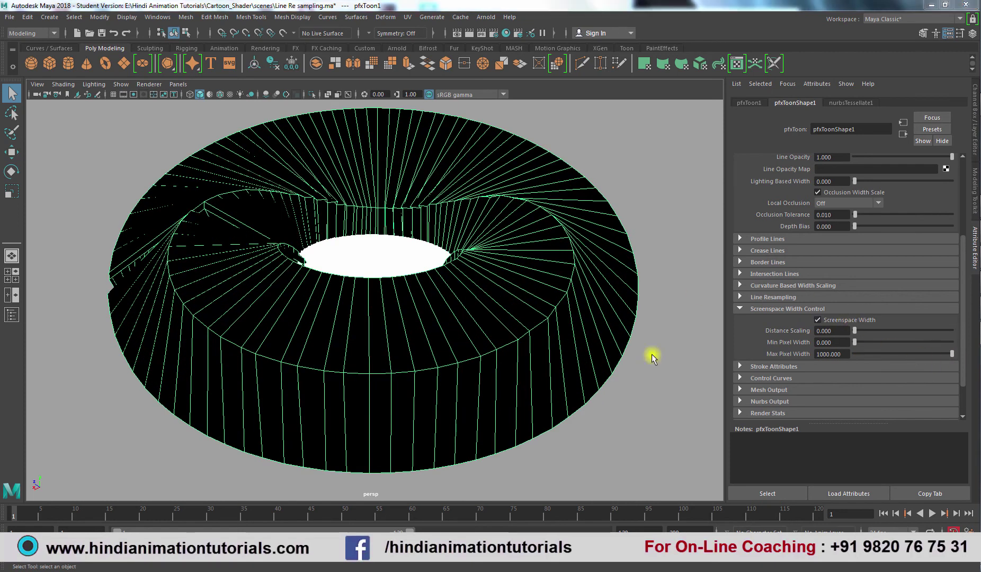
Set the outline's Distance Scaling to 1.000.
drag(854, 331, 959, 343)
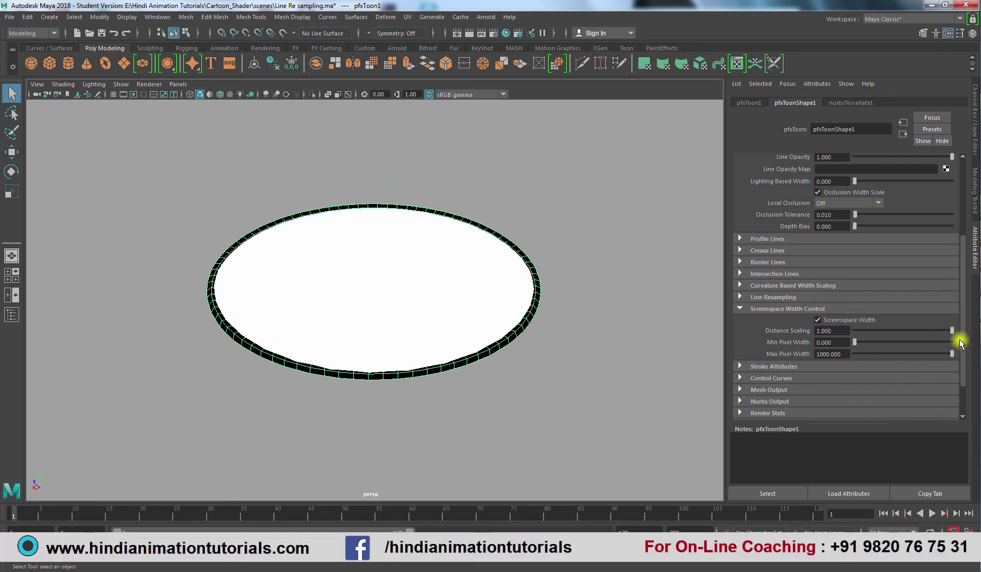
Review the outline's Stroke Attributes and Mesh Output settings, and return to the Common Toon Attributes.
click(741, 366)
scroll(804, 392, down, 2)
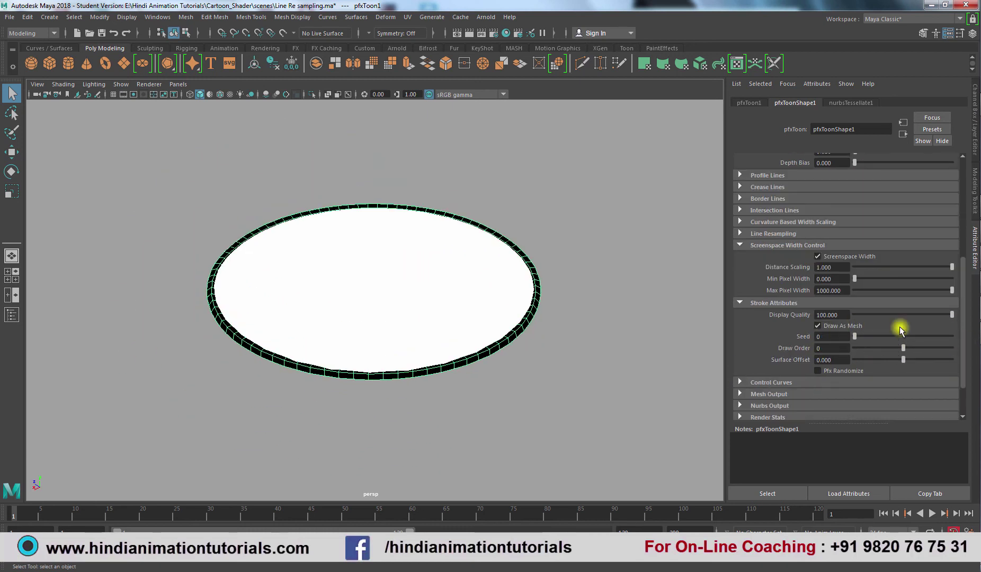
scroll(880, 308, down, 1)
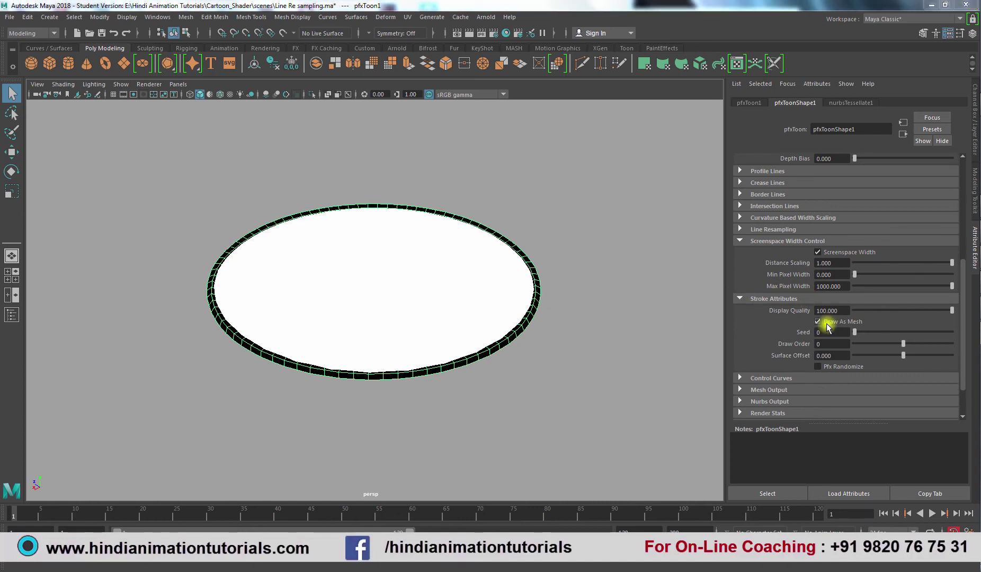
click(740, 390)
scroll(809, 345, down, 3)
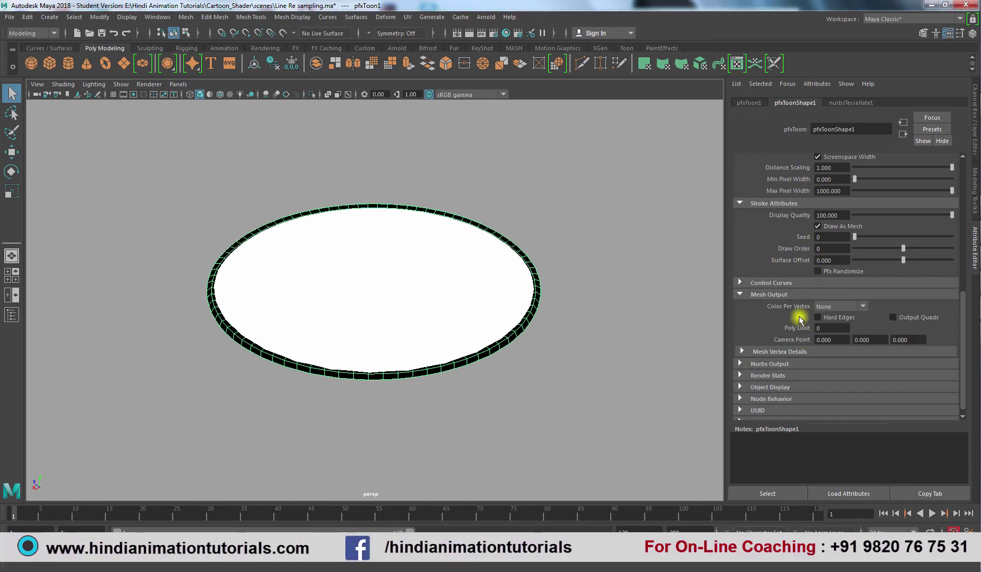
drag(959, 322, 956, 193)
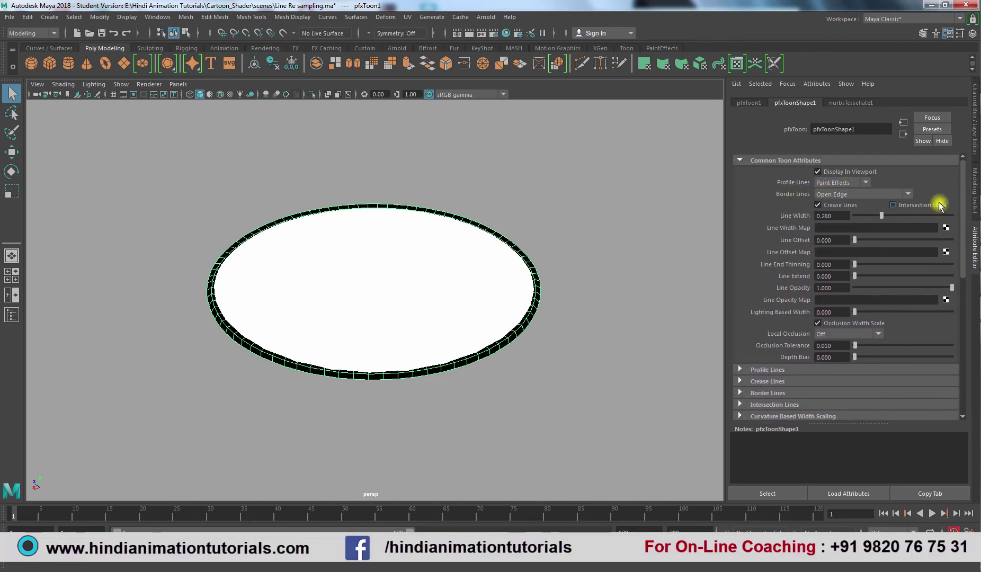
Try a Display Quality of 3.297 on the outline, restore it to 100, and toggle Draw As Mesh off and back on.
drag(958, 195, 962, 318)
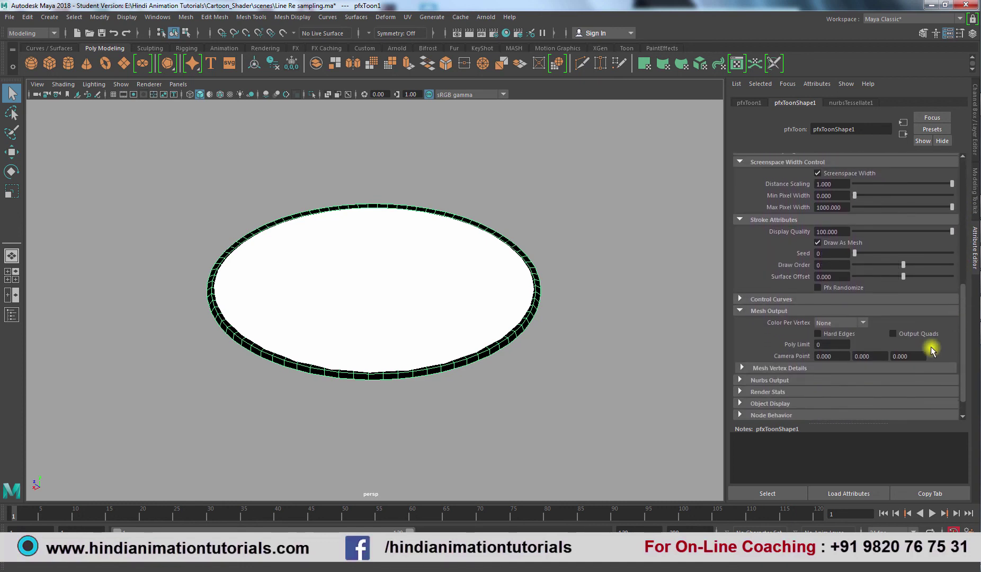
drag(935, 232, 917, 234)
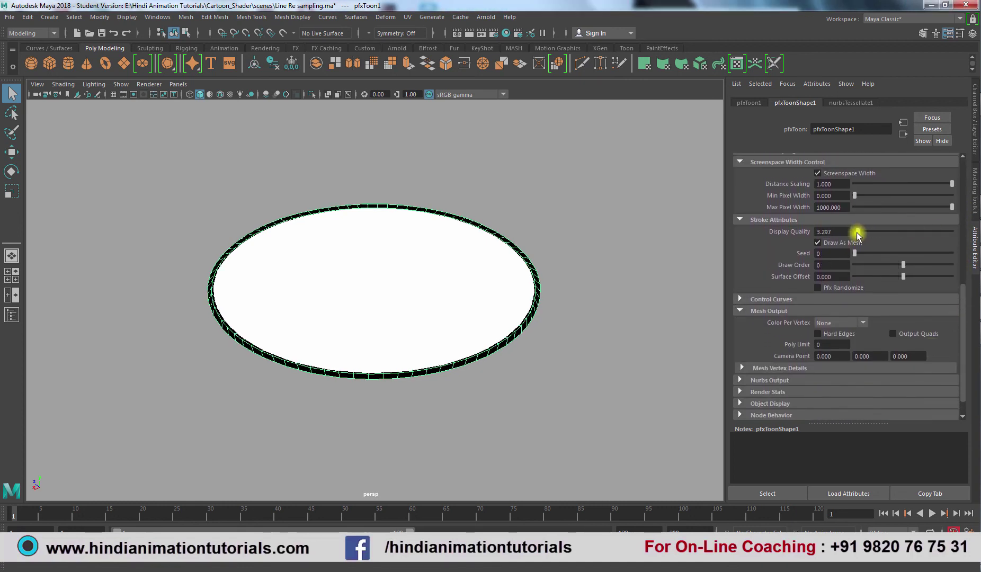
drag(857, 232, 972, 241)
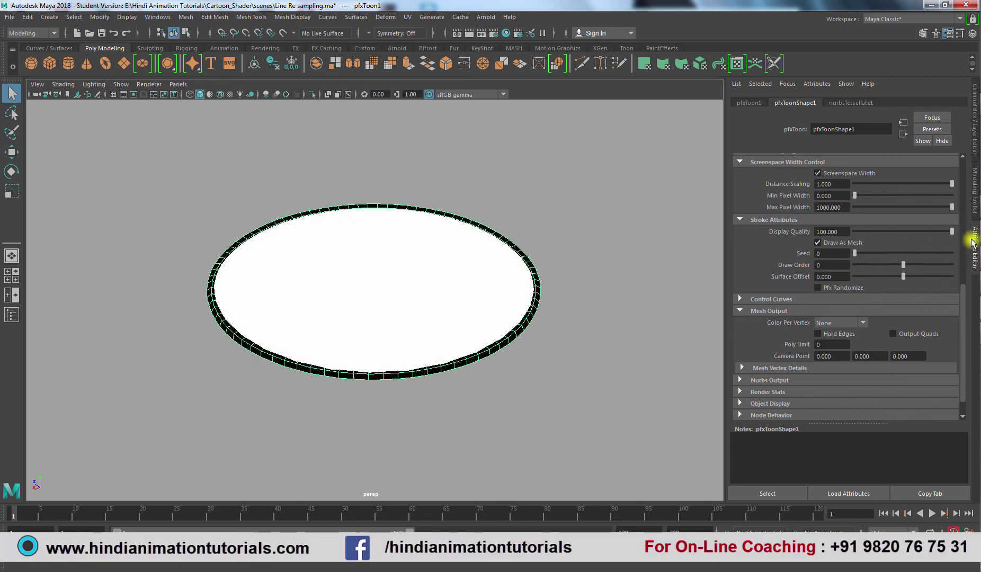
click(818, 243)
click(817, 243)
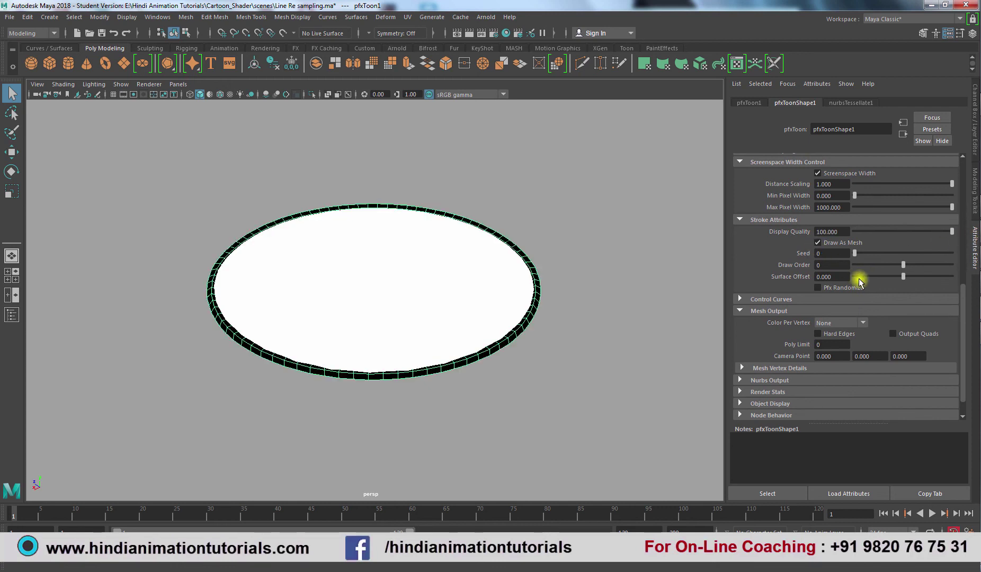
click(829, 265)
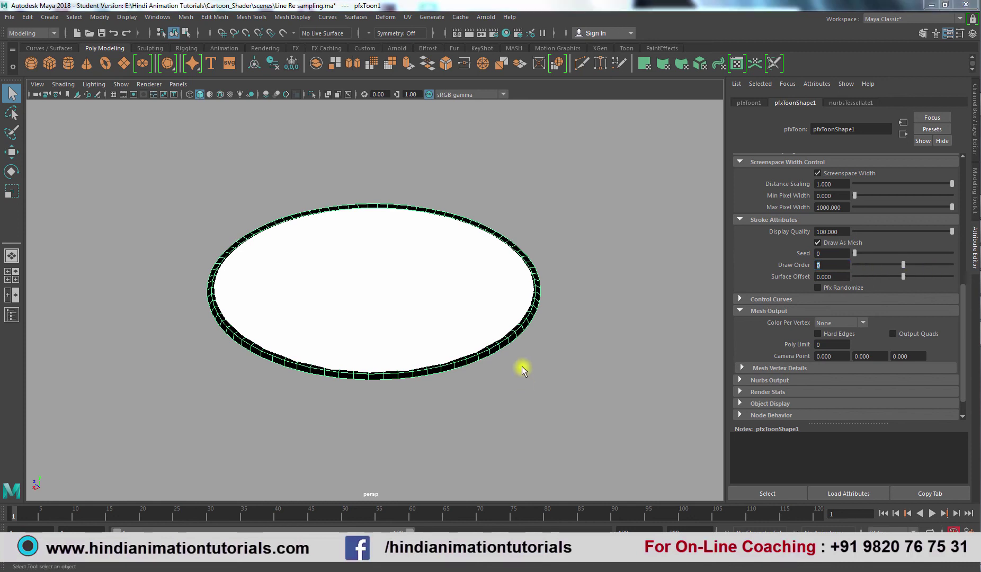
Collapse the outline's Screenspace Width Control, Stroke Attributes, Mesh Output and Common Toon Attributes sections.
scroll(524, 371, up, 3)
scroll(559, 427, up, 2)
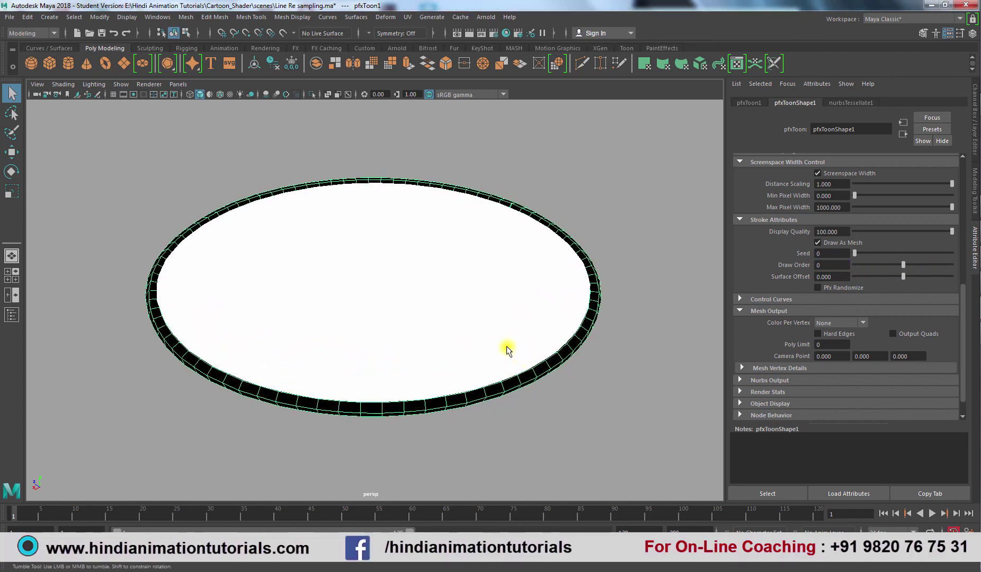
mouse_move(505, 350)
alt+mouse_down()
mouse_move(507, 363)
mouse_move(508, 347)
alt+mouse_up()
scroll(508, 347, down, 2)
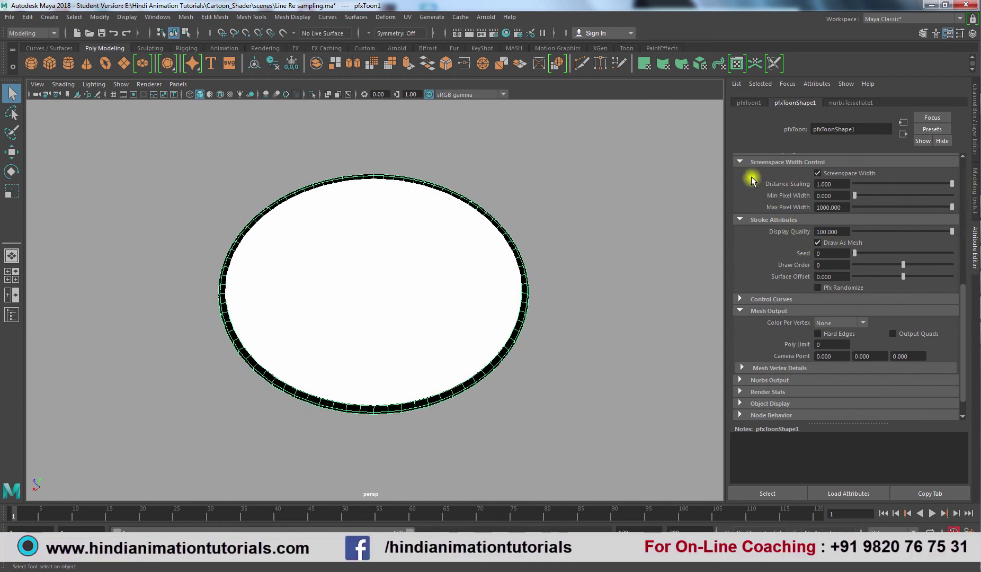
click(739, 162)
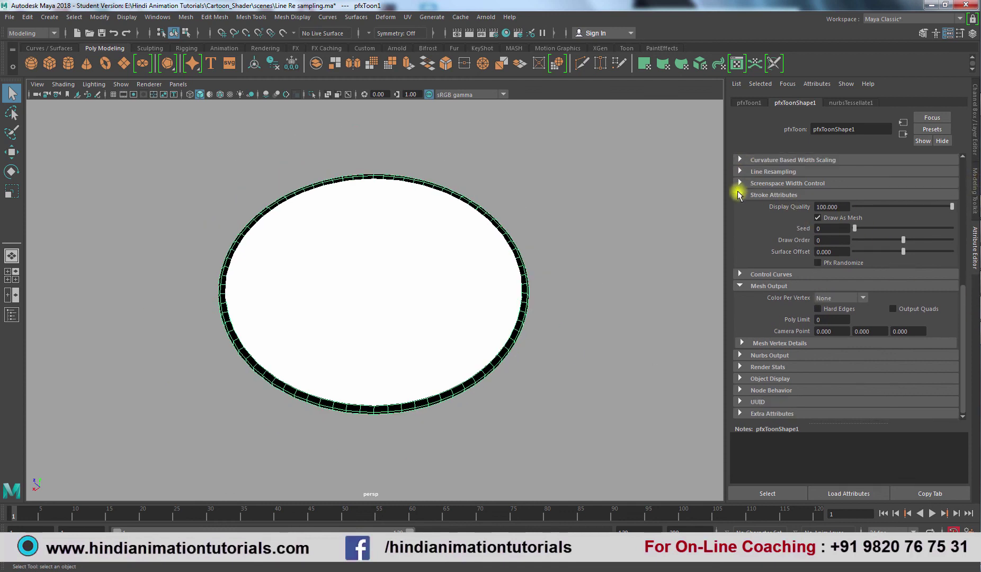
click(739, 195)
click(740, 286)
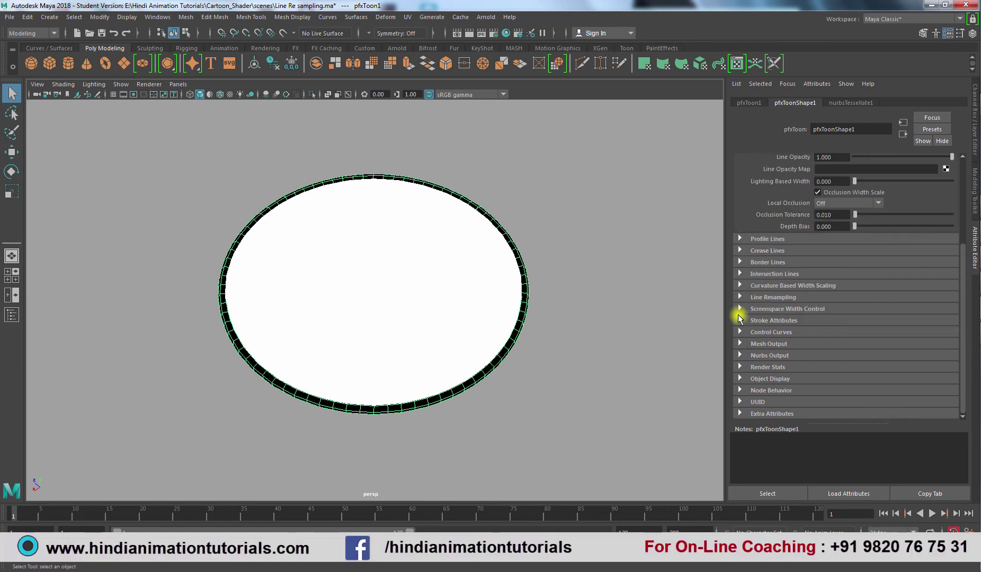
scroll(758, 217, up, 5)
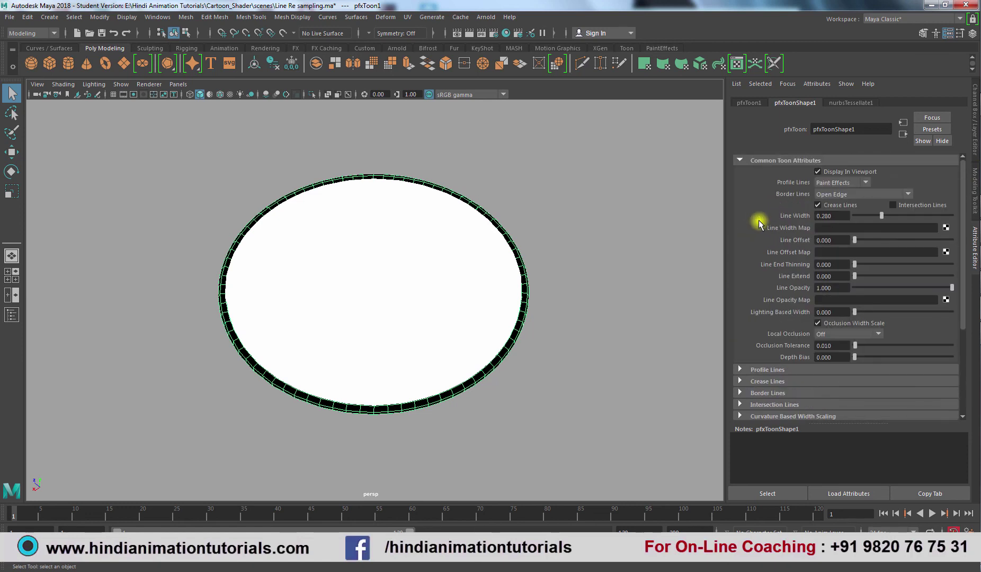
click(740, 161)
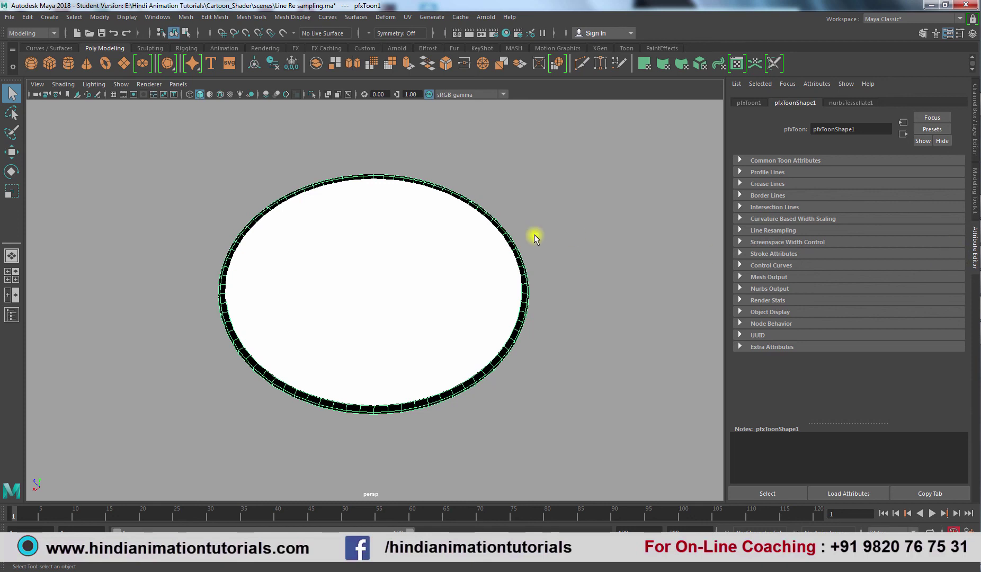
scroll(578, 306, up, 5)
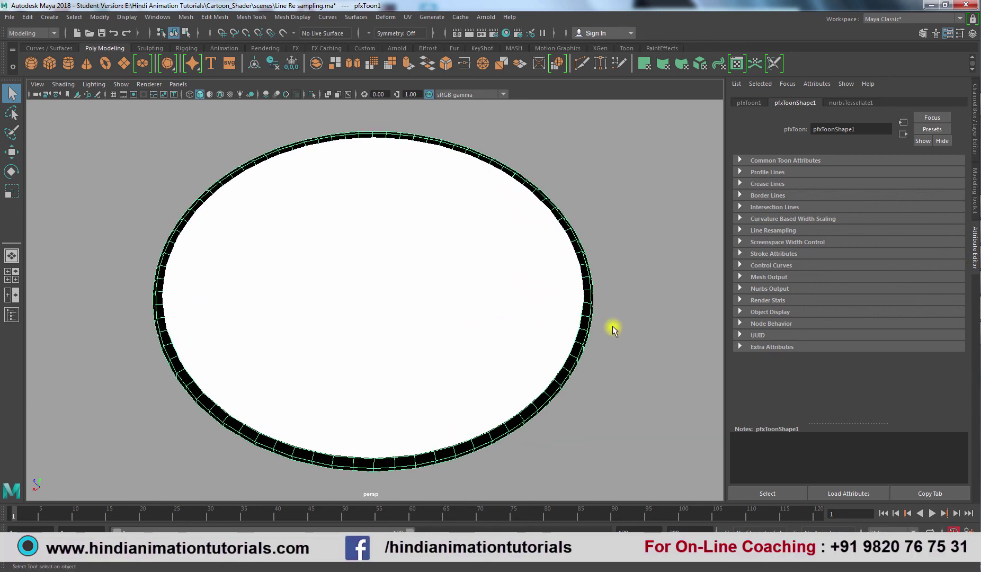
alt+drag(613, 326, 627, 346)
alt+middle_drag(626, 344, 638, 310)
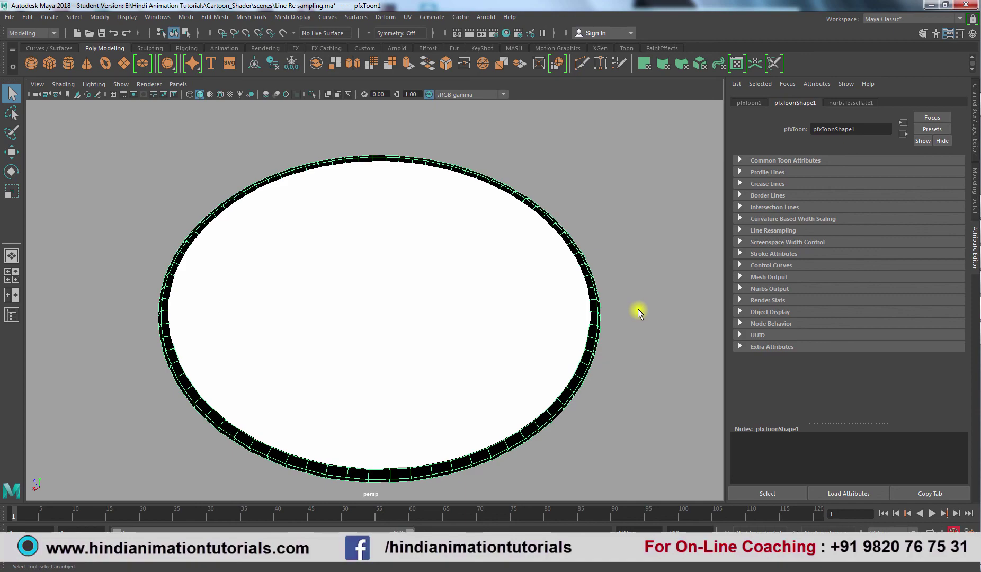